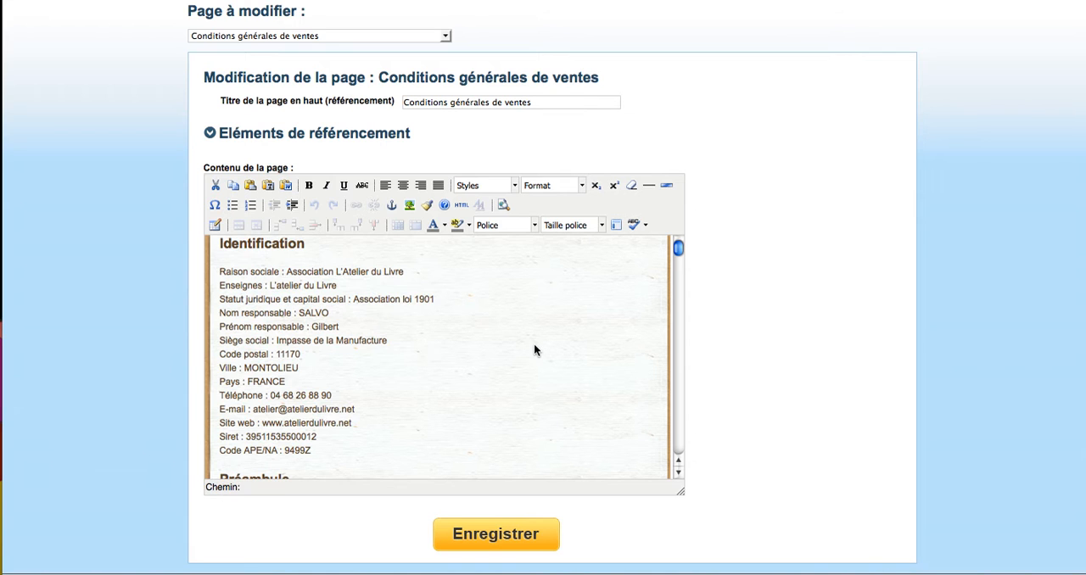
Start inserting an image before the "Raison sociale" line and open the server file browser in Miniatures view
{"action": "scroll", "coordinate": [534, 349], "scroll_direction": "down", "scroll_amount": 8}
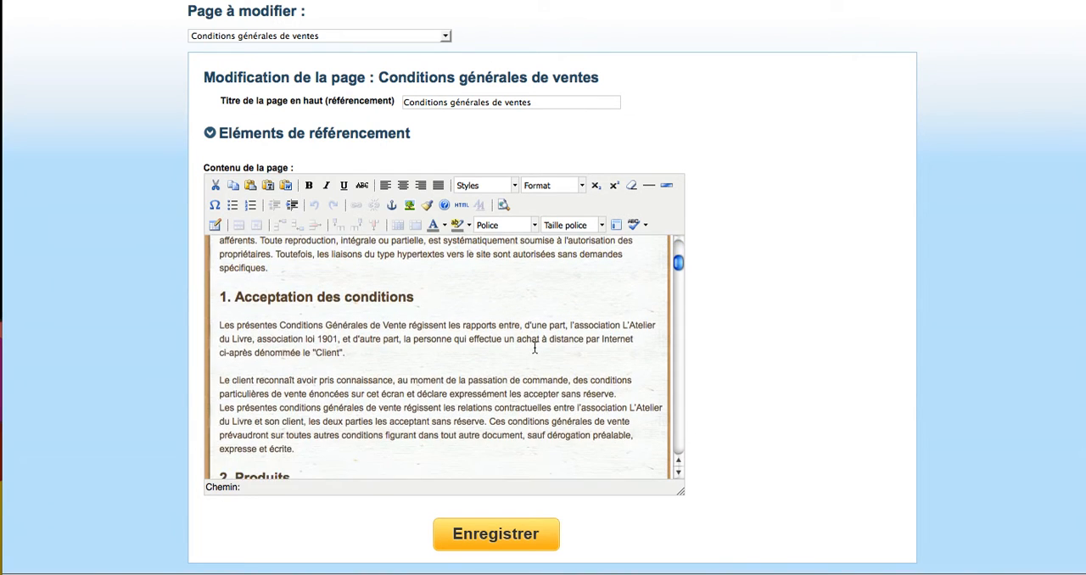
{"action": "scroll", "coordinate": [534, 348], "scroll_direction": "up", "scroll_amount": 8}
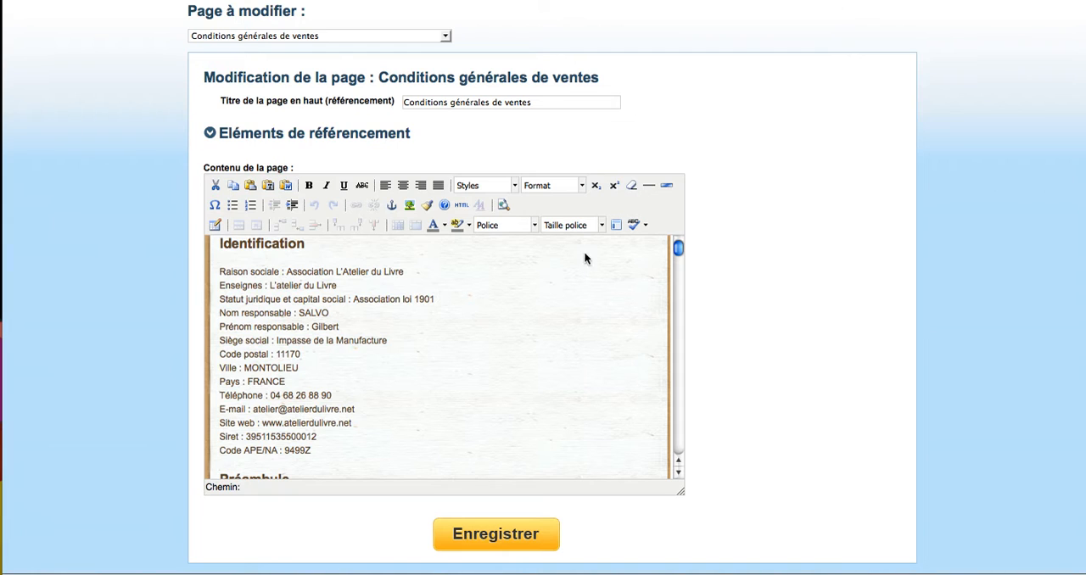
{"action": "left_click", "coordinate": [220, 274]}
{"action": "left_click", "coordinate": [408, 206]}
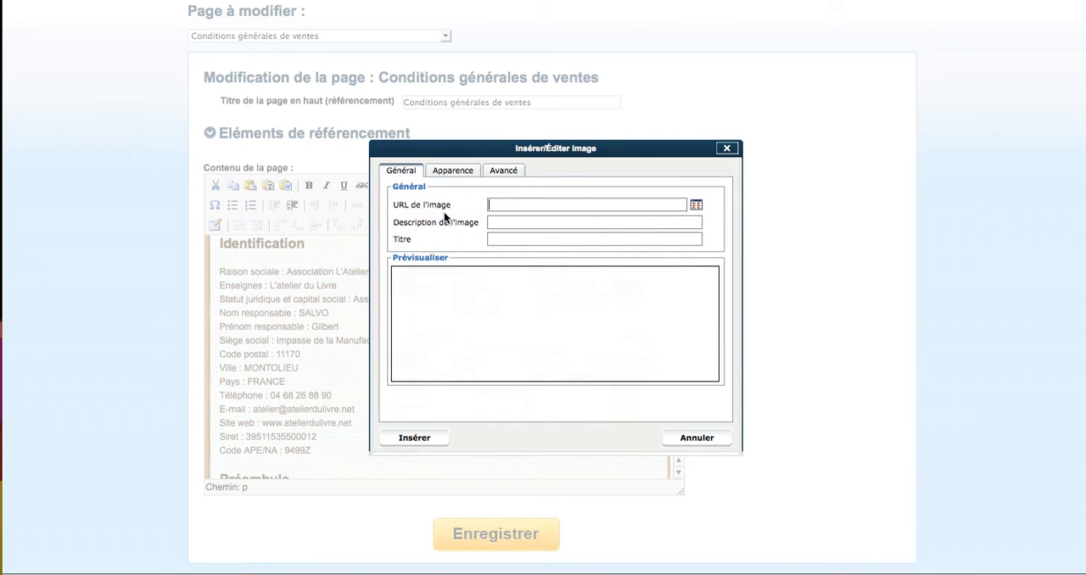
{"action": "left_click", "coordinate": [493, 205]}
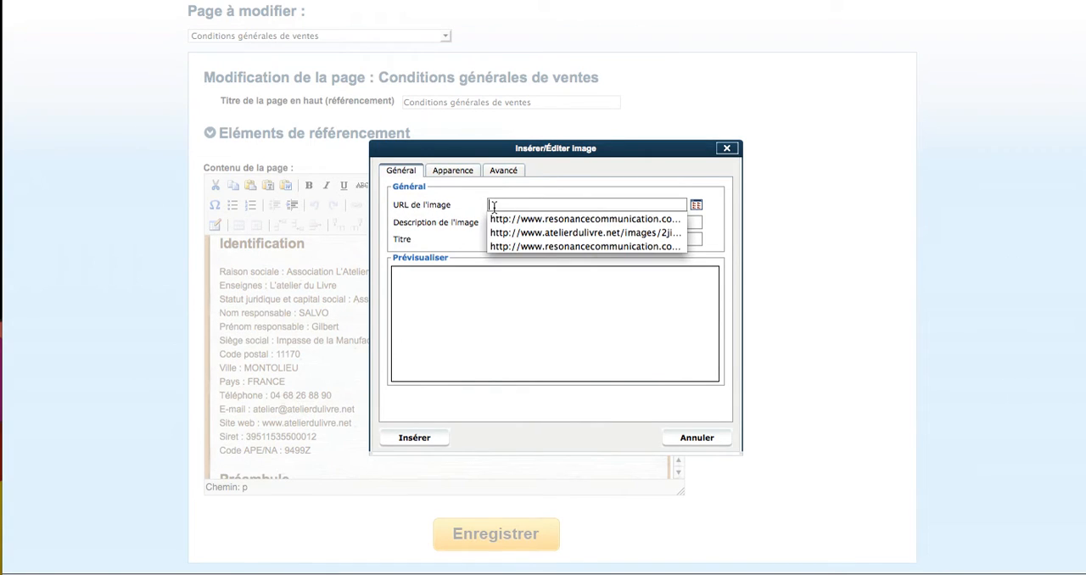
{"action": "left_click", "coordinate": [480, 214]}
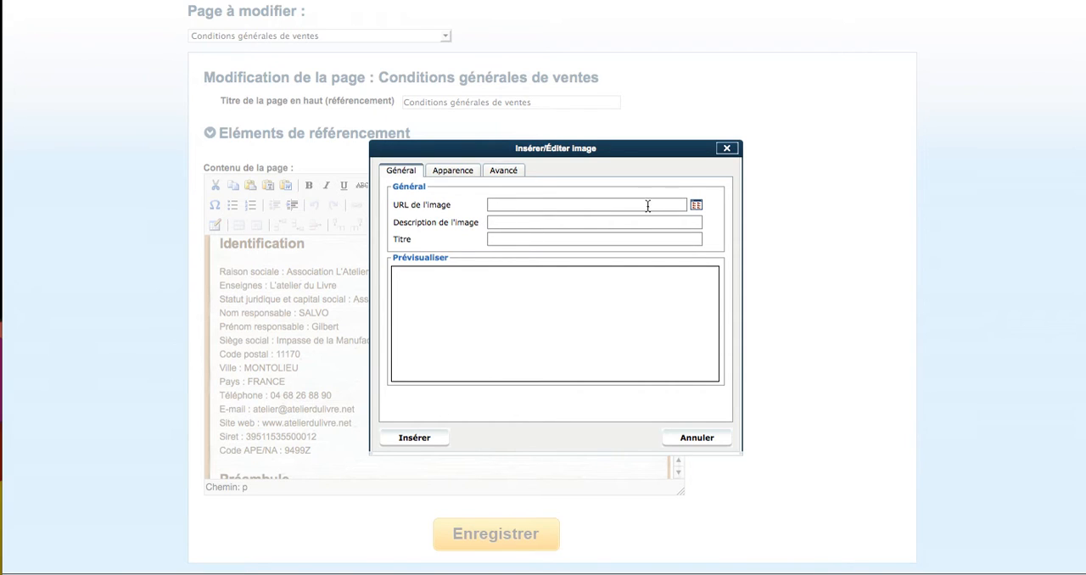
{"action": "left_click", "coordinate": [697, 207]}
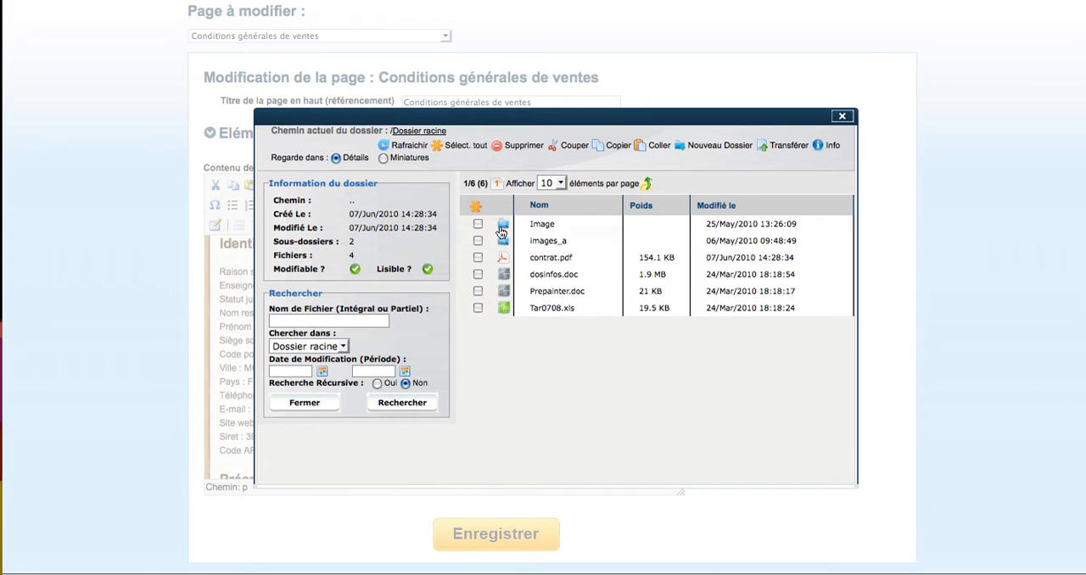
{"action": "left_click", "coordinate": [383, 158]}
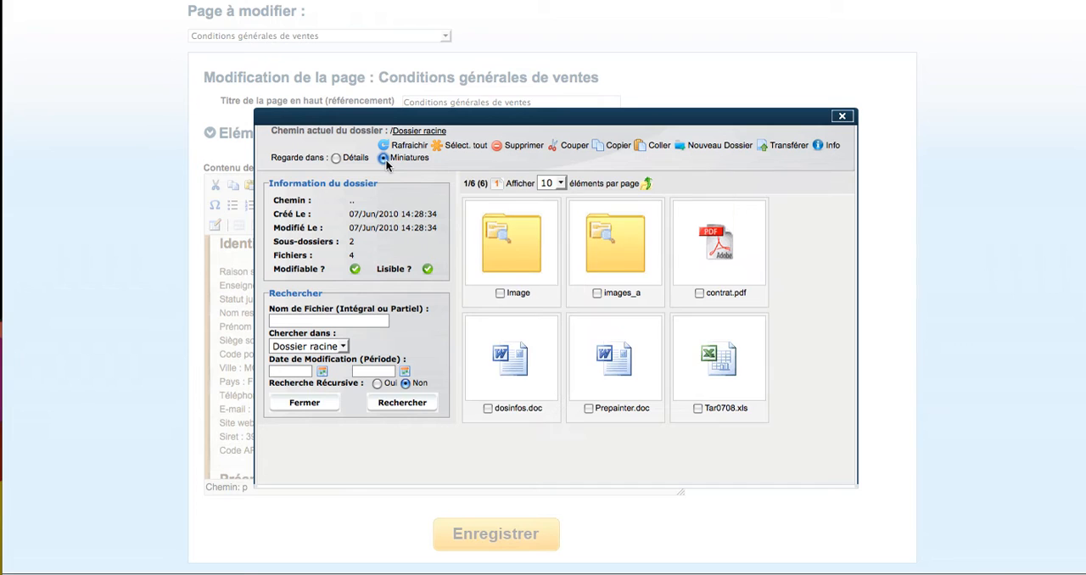
Look through the first three pages of image thumbnails in the images_a folder
{"action": "left_click", "coordinate": [616, 251]}
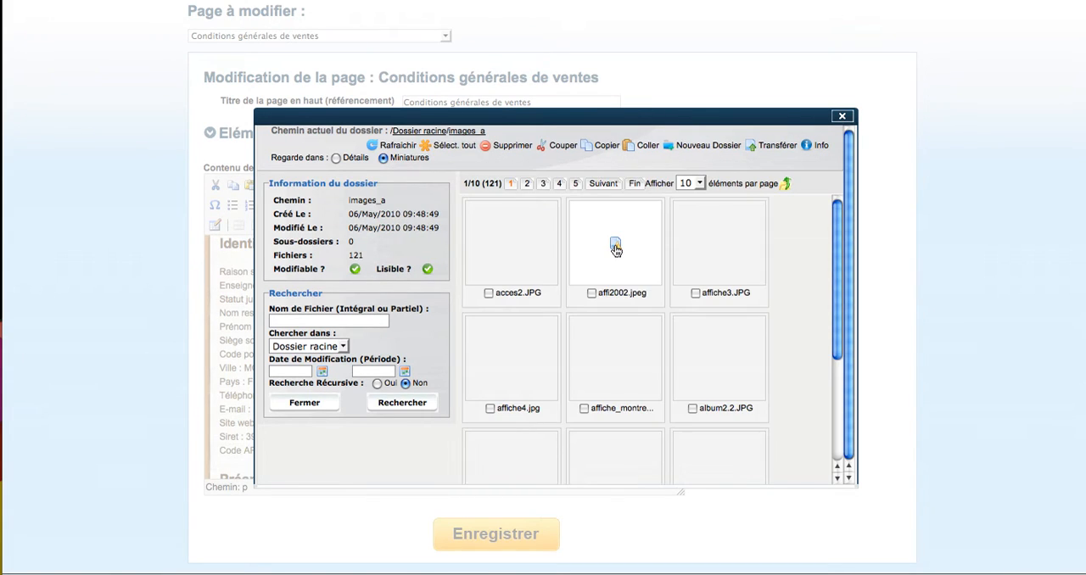
{"action": "scroll", "coordinate": [751, 303], "scroll_direction": "down", "scroll_amount": 4}
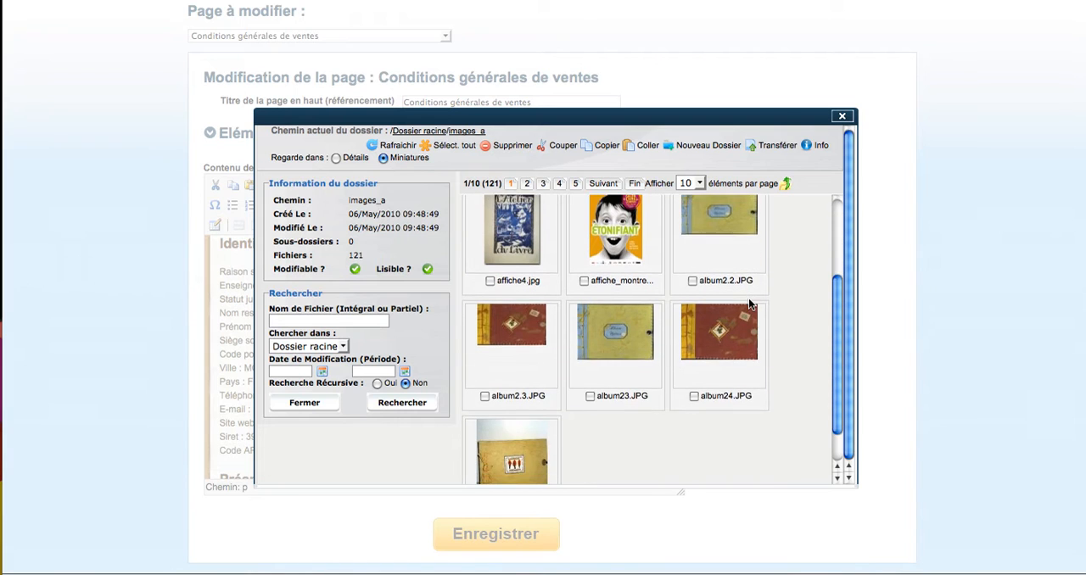
{"action": "scroll", "coordinate": [751, 305], "scroll_direction": "up", "scroll_amount": 4}
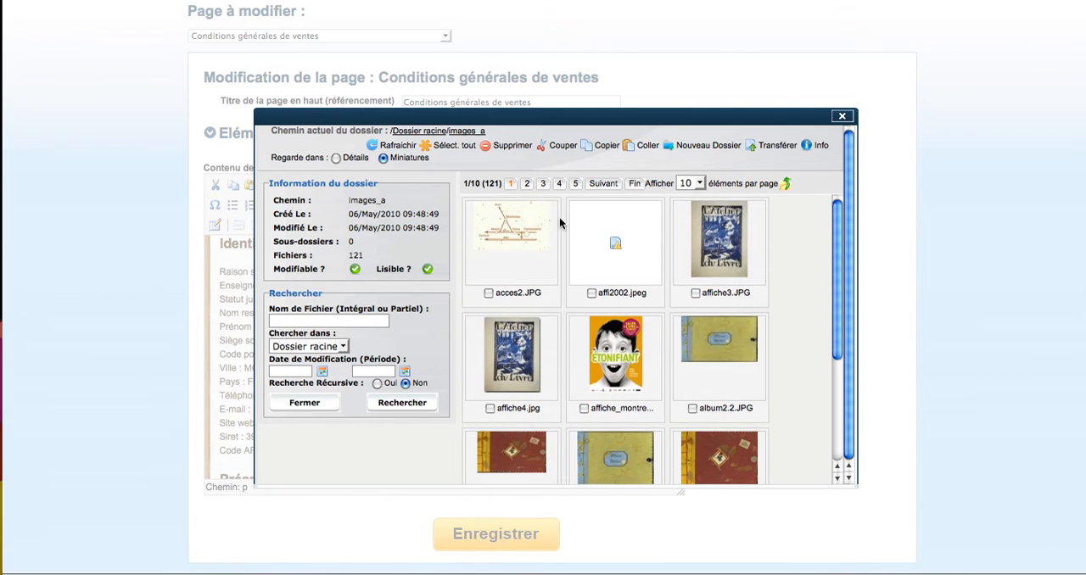
{"action": "left_click", "coordinate": [525, 183]}
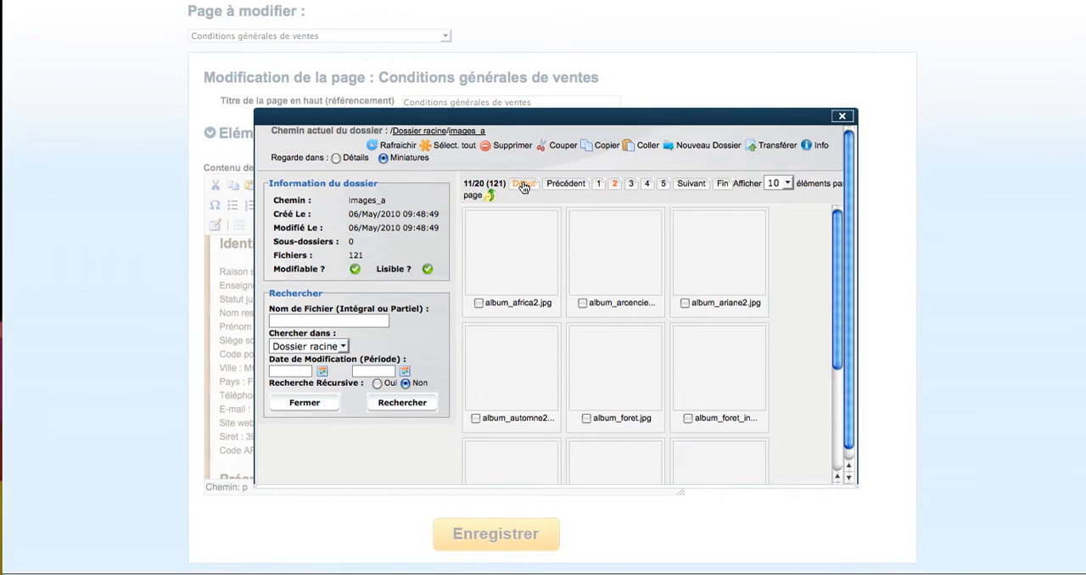
{"action": "left_click", "coordinate": [631, 184]}
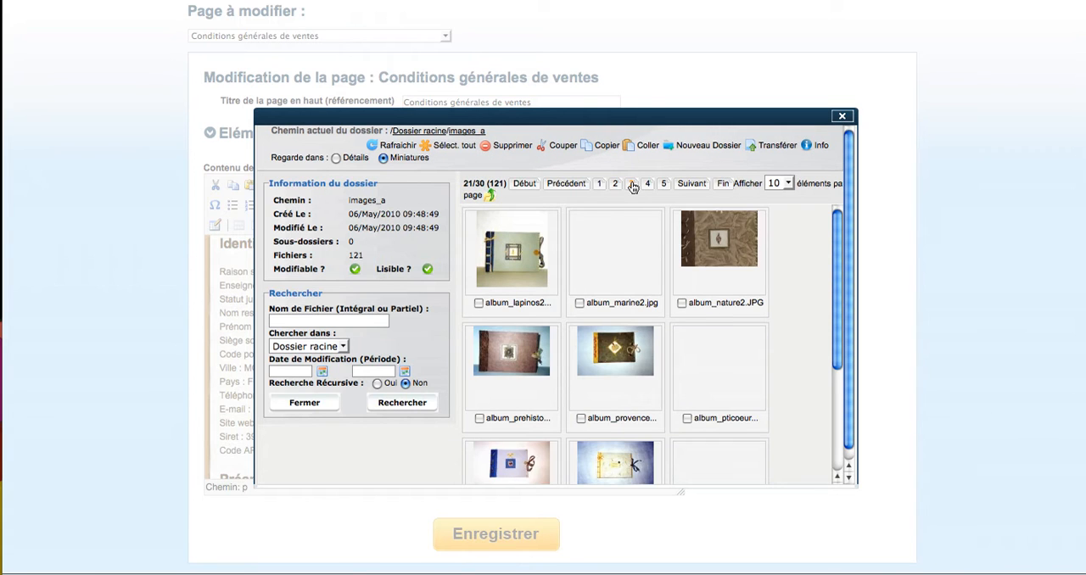
{"action": "left_click", "coordinate": [488, 197]}
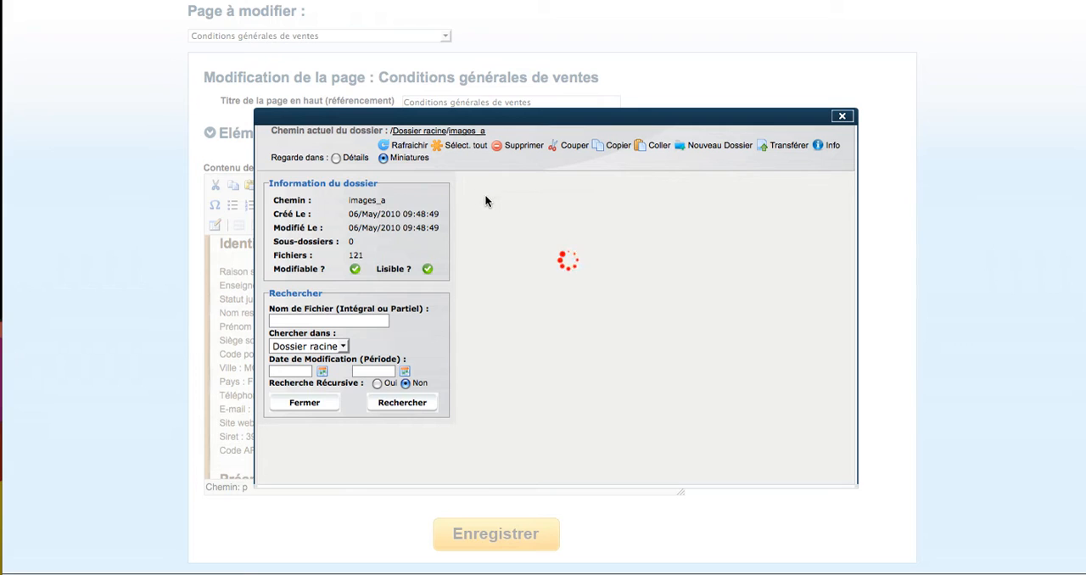
Open the Image folder, preview boite-encres-a-marbrer.gif and choose it as the image source
{"action": "double_click", "coordinate": [513, 247]}
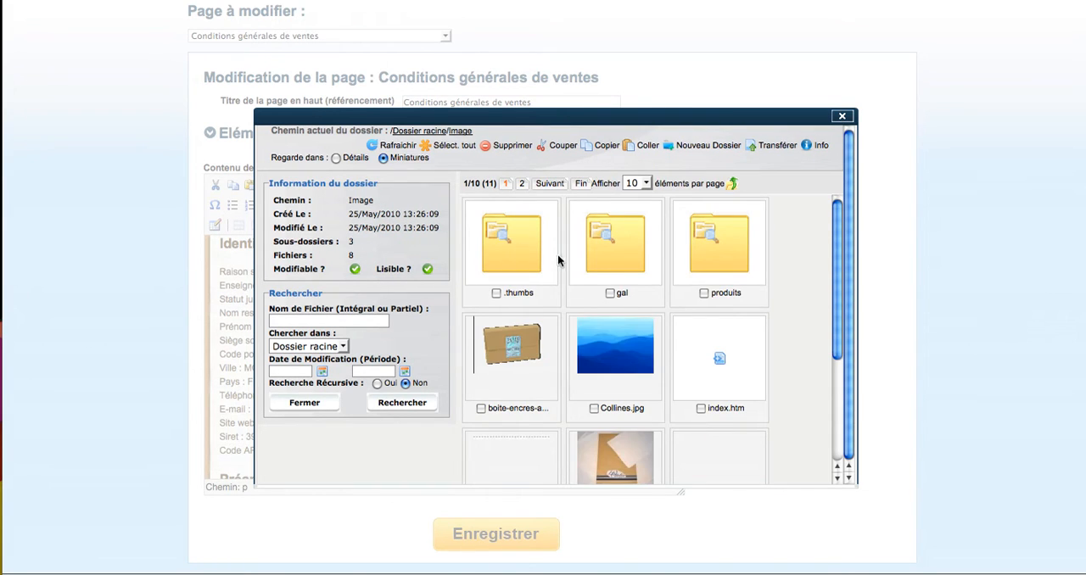
{"action": "scroll", "coordinate": [591, 268], "scroll_direction": "down", "scroll_amount": 2}
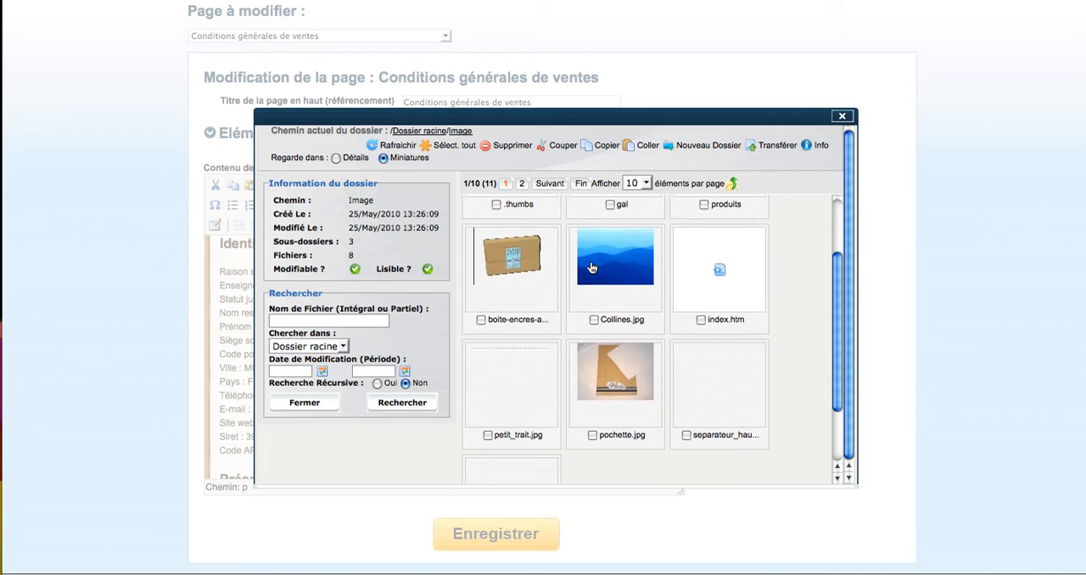
{"action": "left_click", "coordinate": [519, 265]}
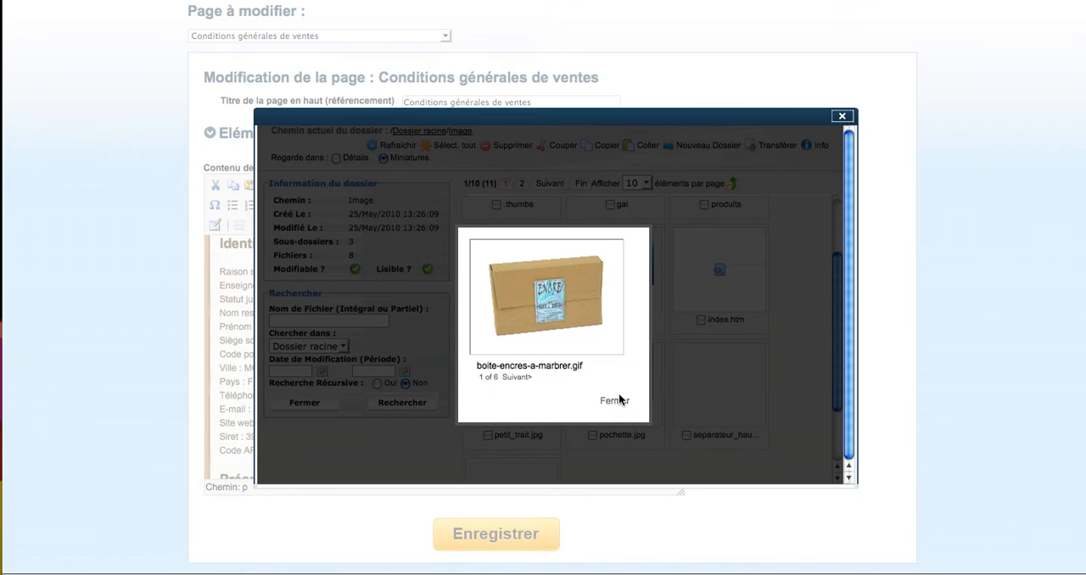
{"action": "left_click", "coordinate": [615, 402]}
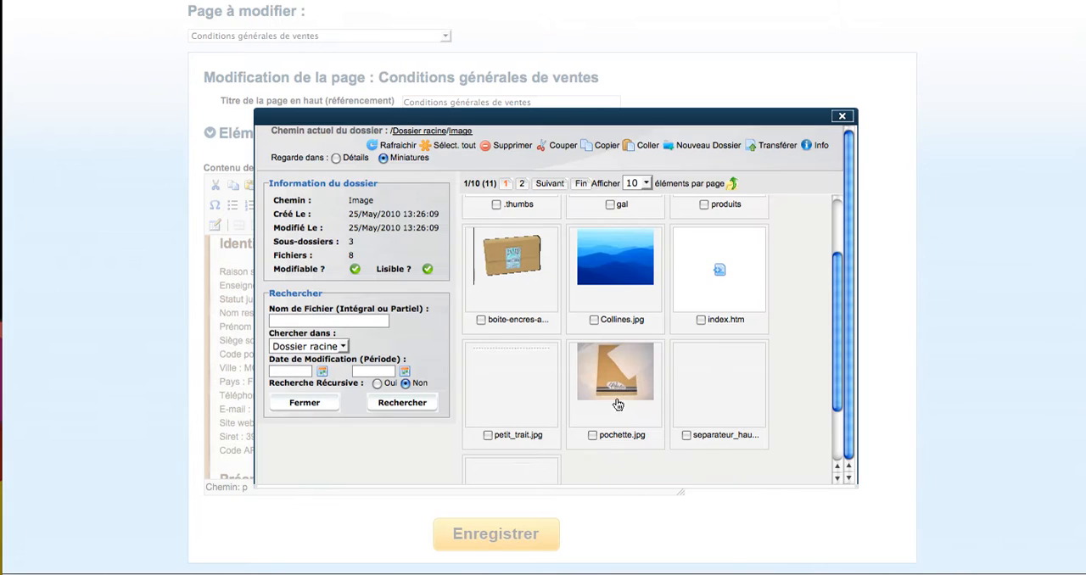
{"action": "left_click", "coordinate": [481, 320]}
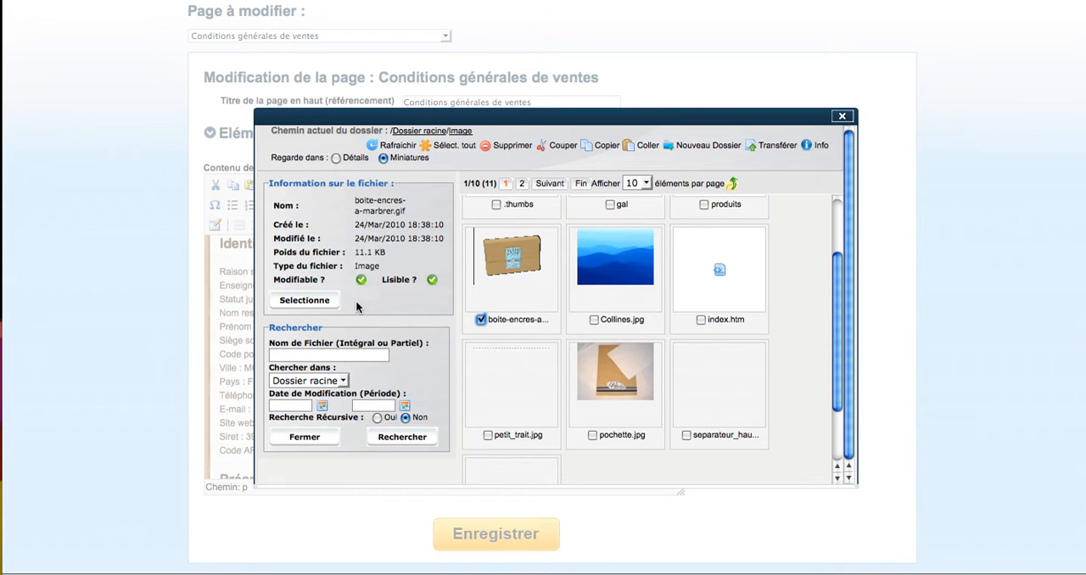
{"action": "left_click", "coordinate": [312, 302]}
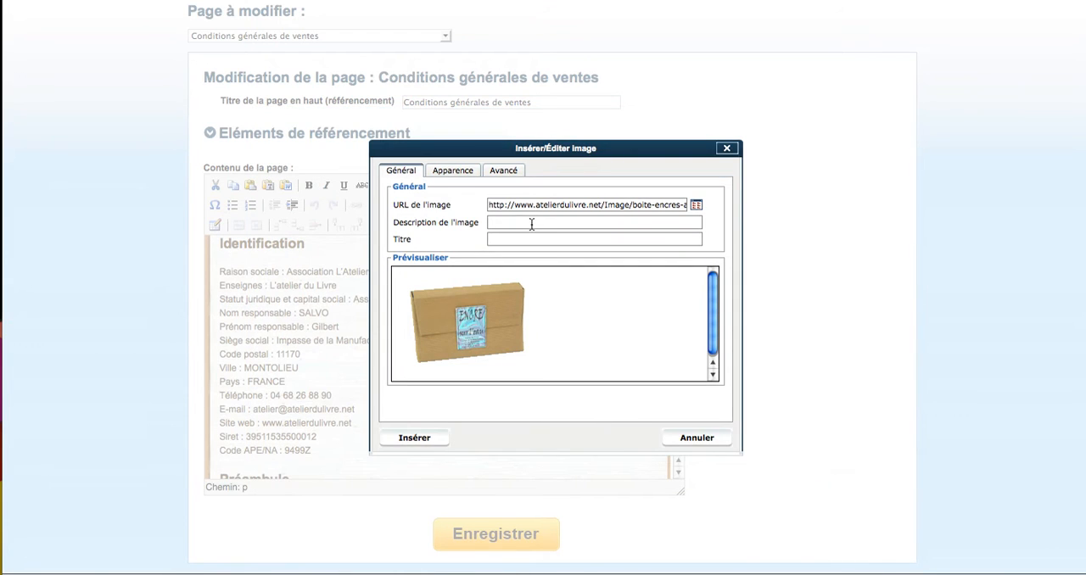
Set the image's description and title to "boite" and insert it into the page
{"action": "left_click", "coordinate": [531, 224]}
{"action": "type", "text": "boite"}
{"action": "left_click", "coordinate": [552, 241]}
{"action": "type", "text": "boite"}
{"action": "left_click", "coordinate": [414, 438]}
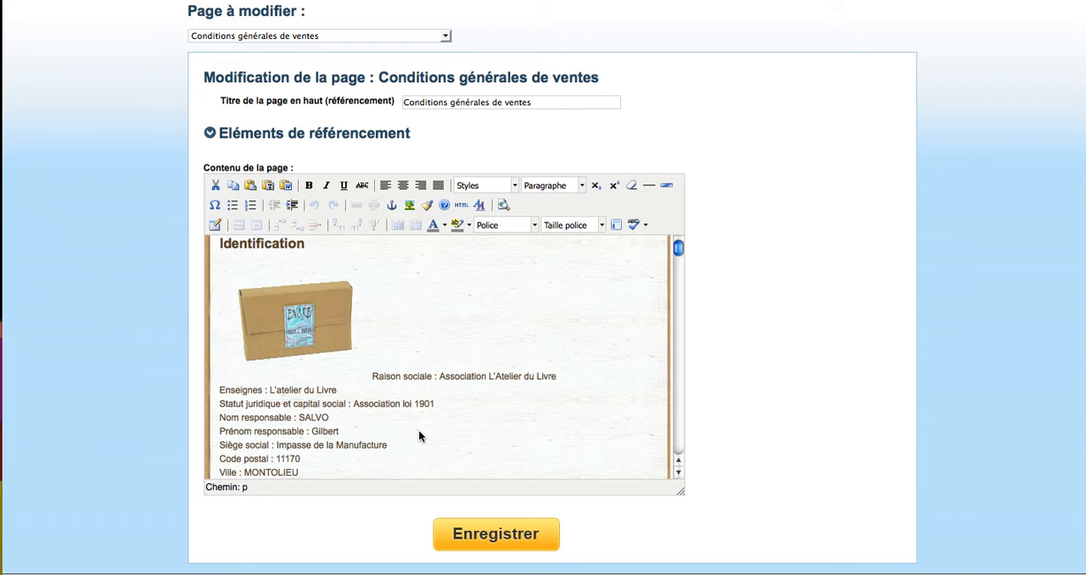
Set the inserted box image's alignment to Droite and update it
{"action": "left_click", "coordinate": [323, 330]}
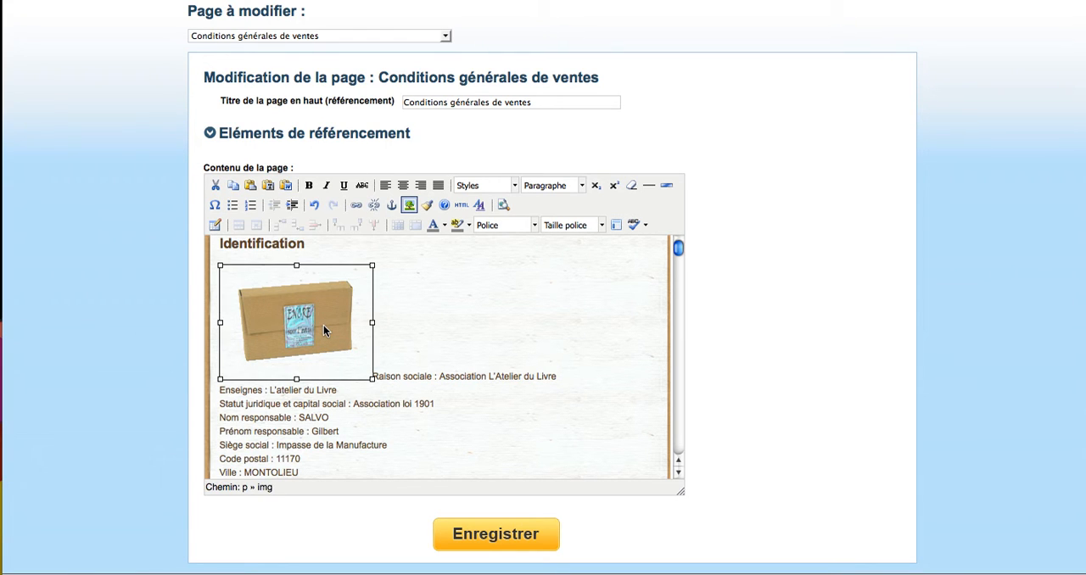
{"action": "left_click", "coordinate": [409, 206]}
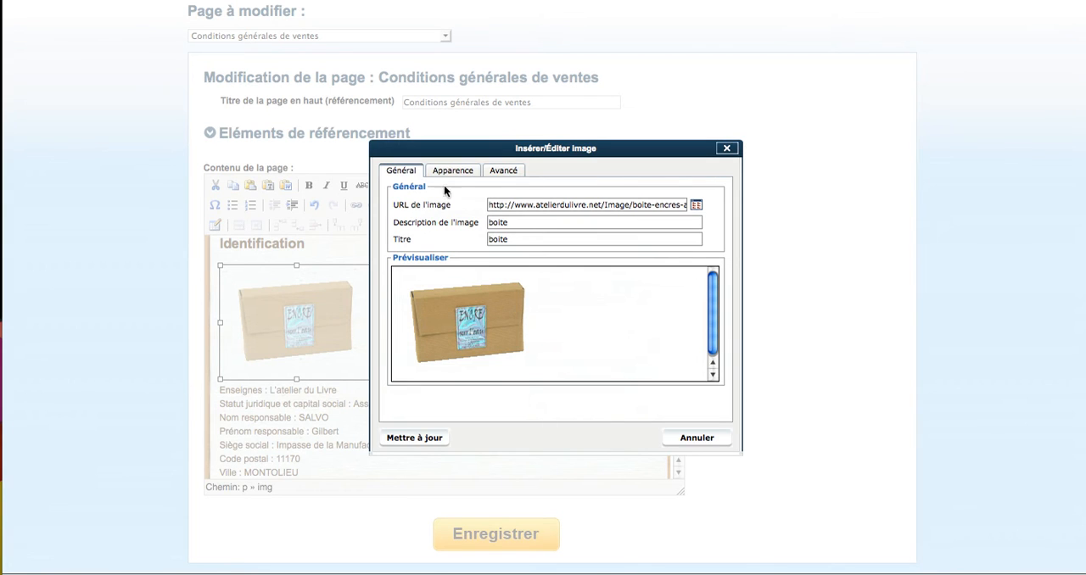
{"action": "left_click", "coordinate": [455, 174]}
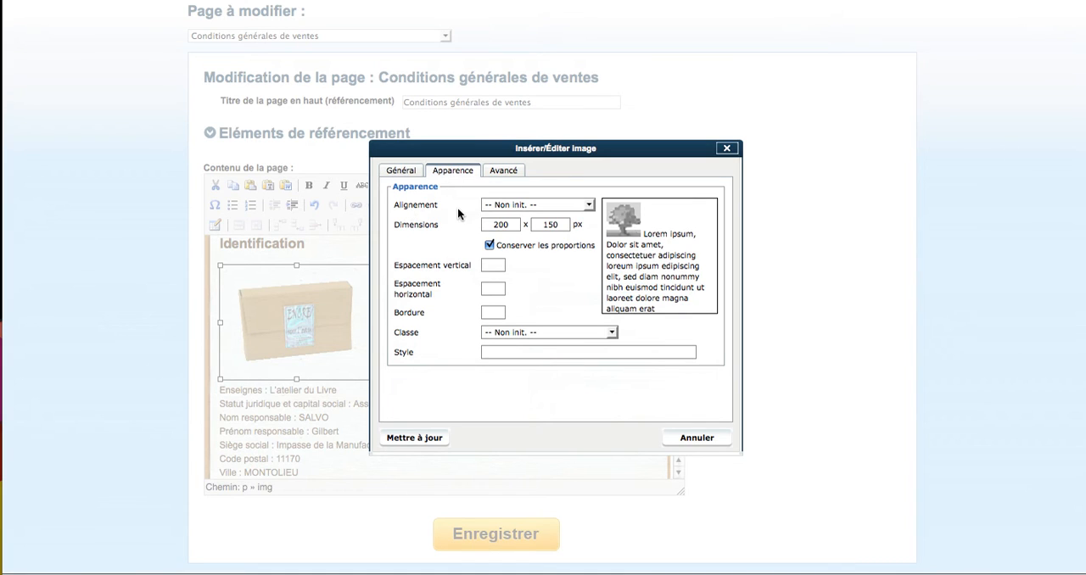
{"action": "left_click", "coordinate": [589, 207]}
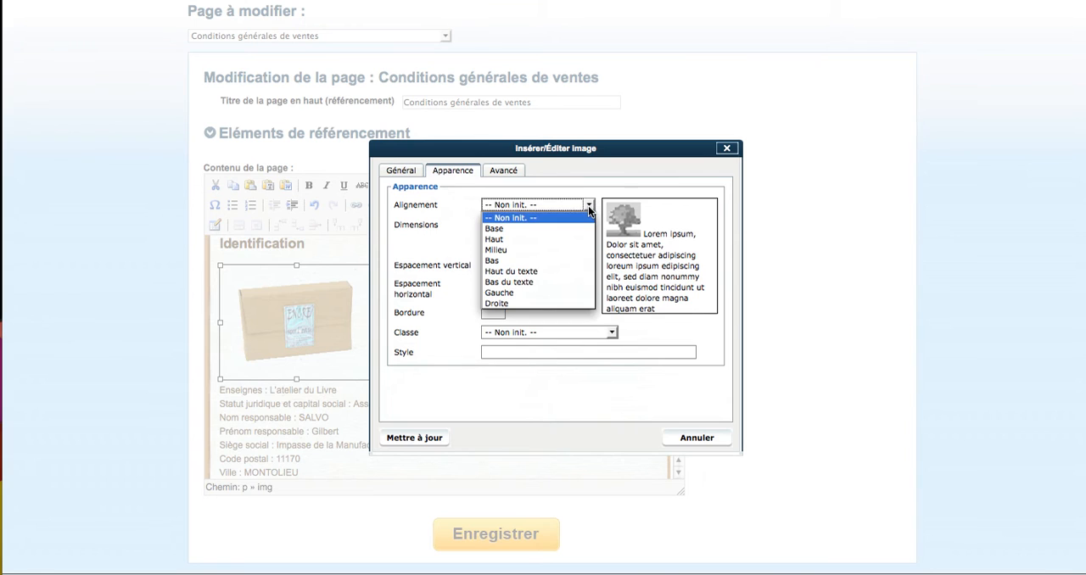
{"action": "left_click", "coordinate": [546, 302]}
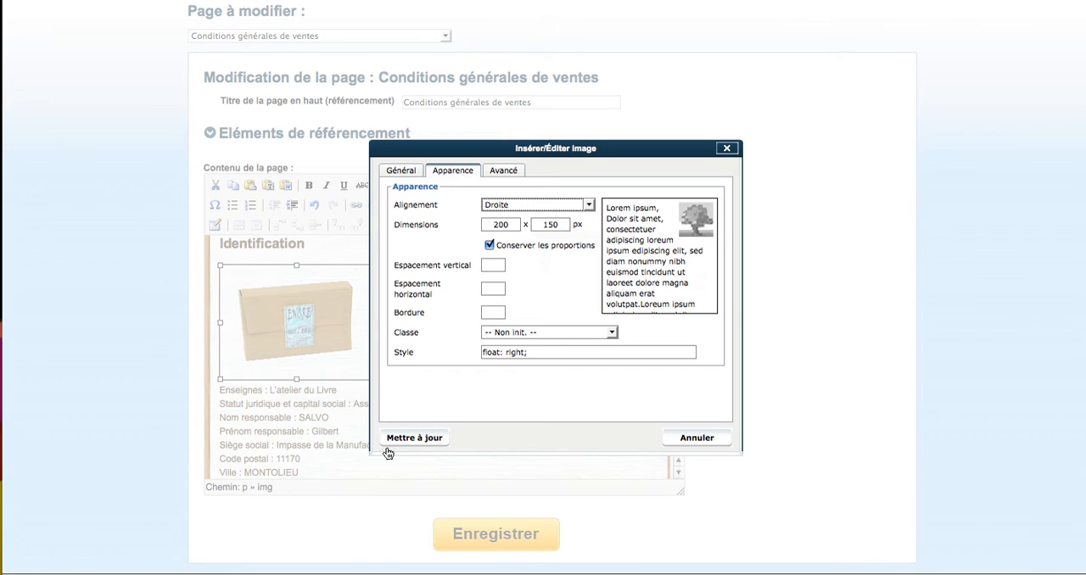
{"action": "left_click", "coordinate": [411, 439]}
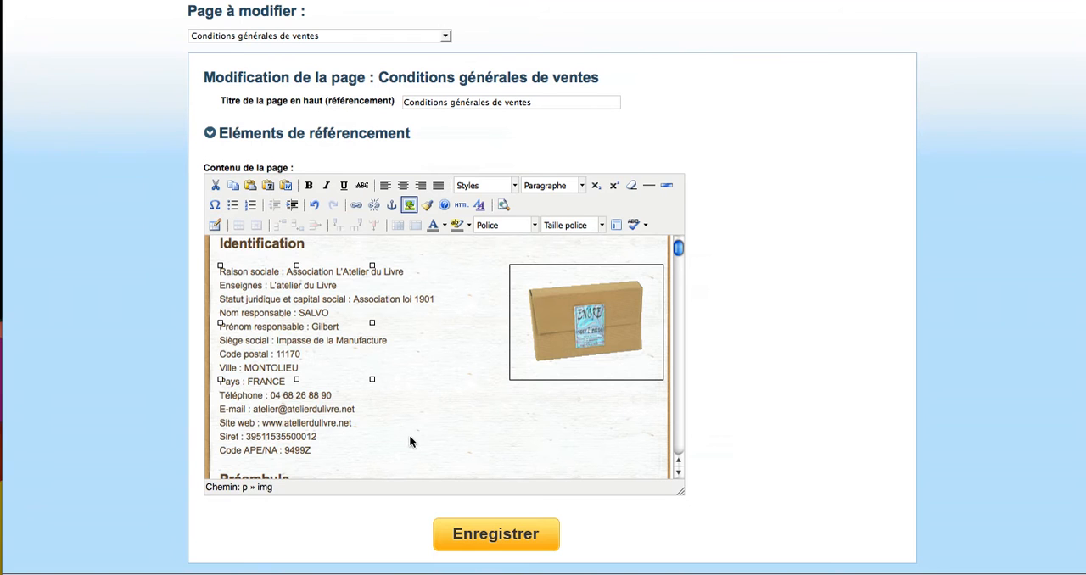
{"action": "left_click", "coordinate": [471, 424]}
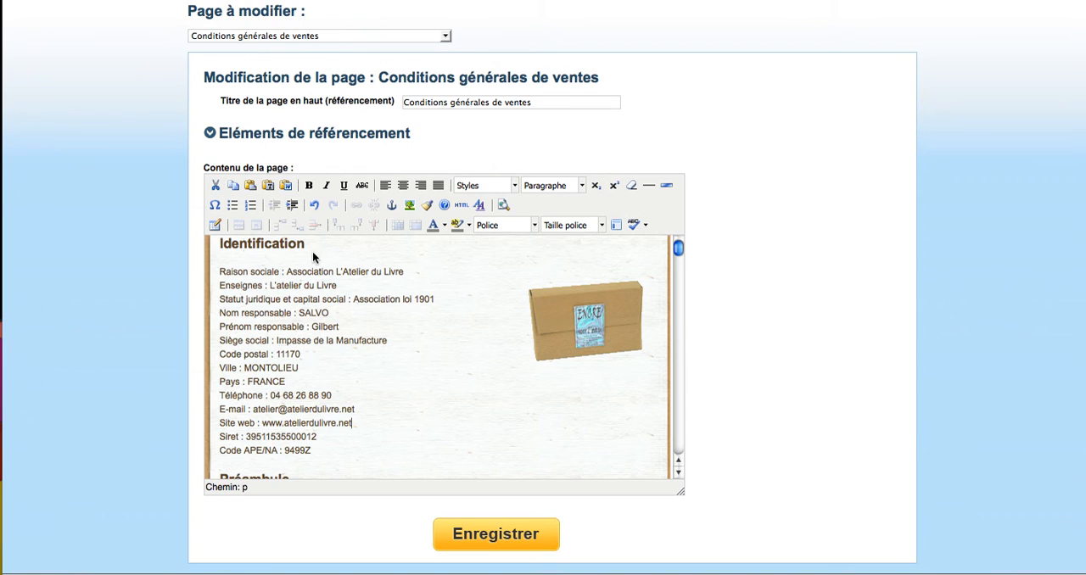
Change the box image's alignment to Gauche and apply the update
{"action": "left_click", "coordinate": [547, 322]}
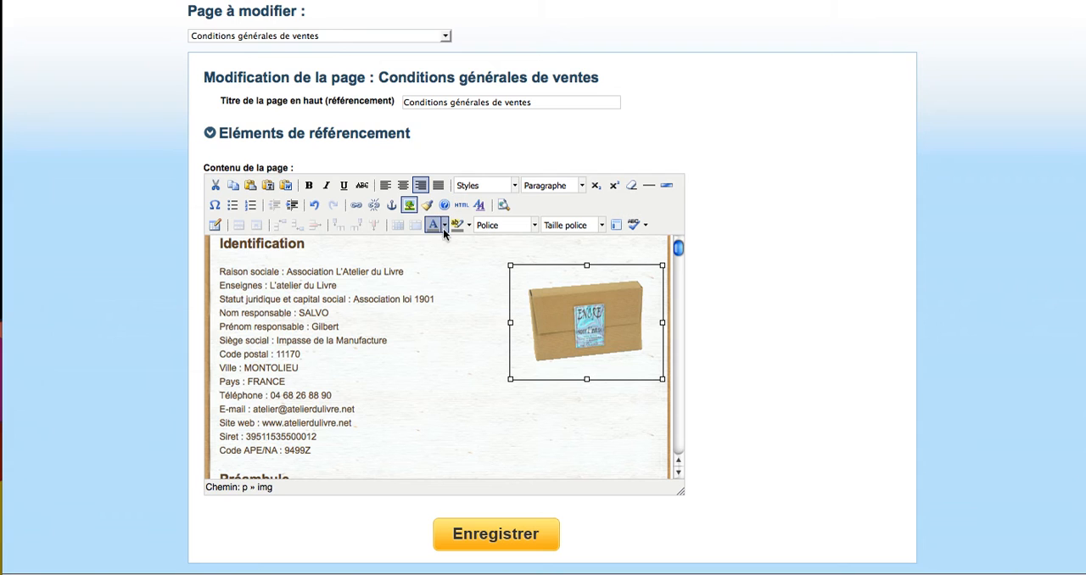
{"action": "left_click", "coordinate": [410, 206]}
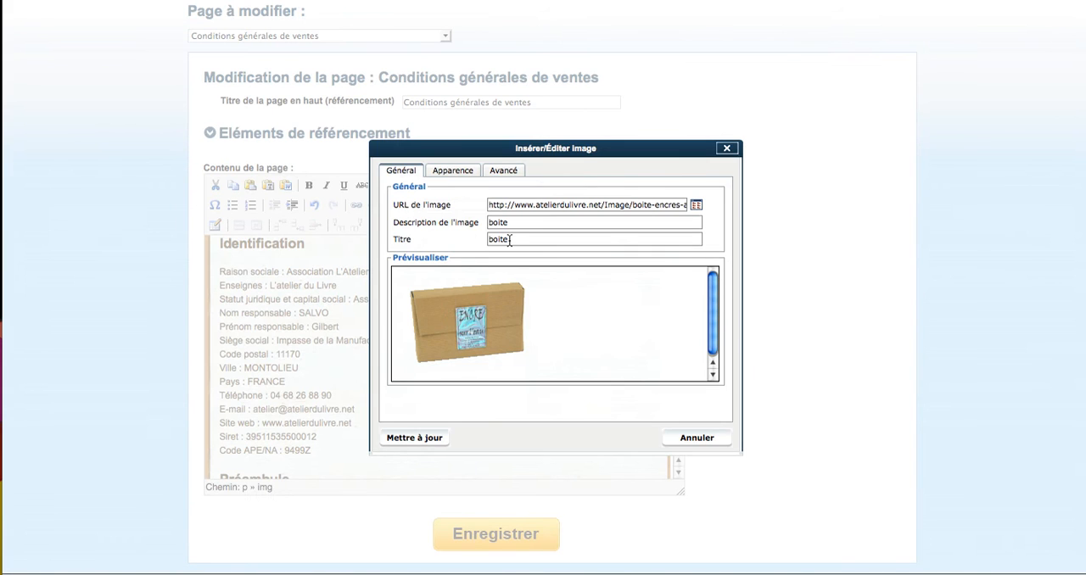
{"action": "left_click", "coordinate": [468, 173]}
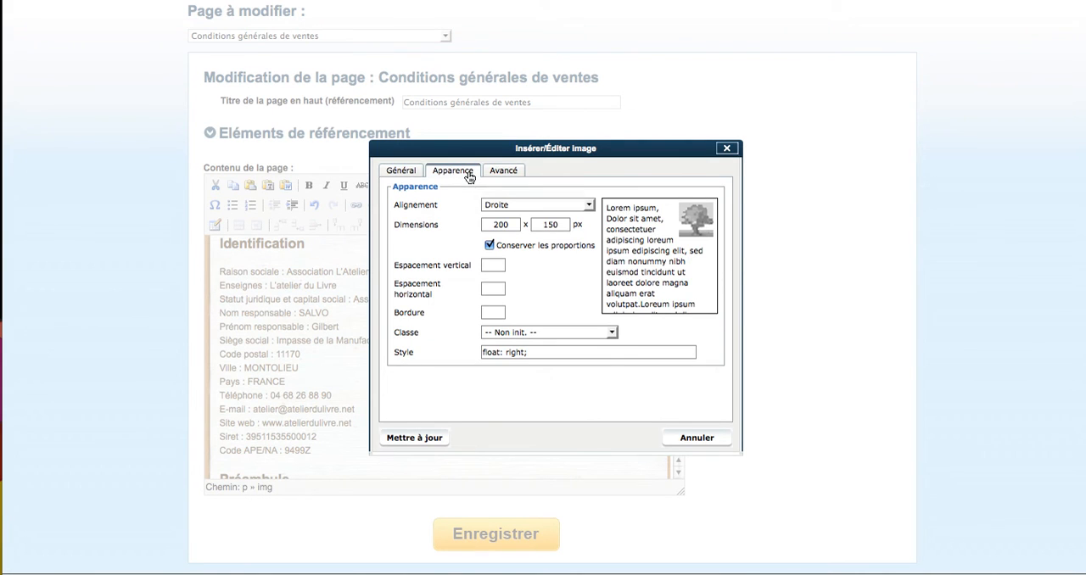
{"action": "left_click", "coordinate": [552, 205]}
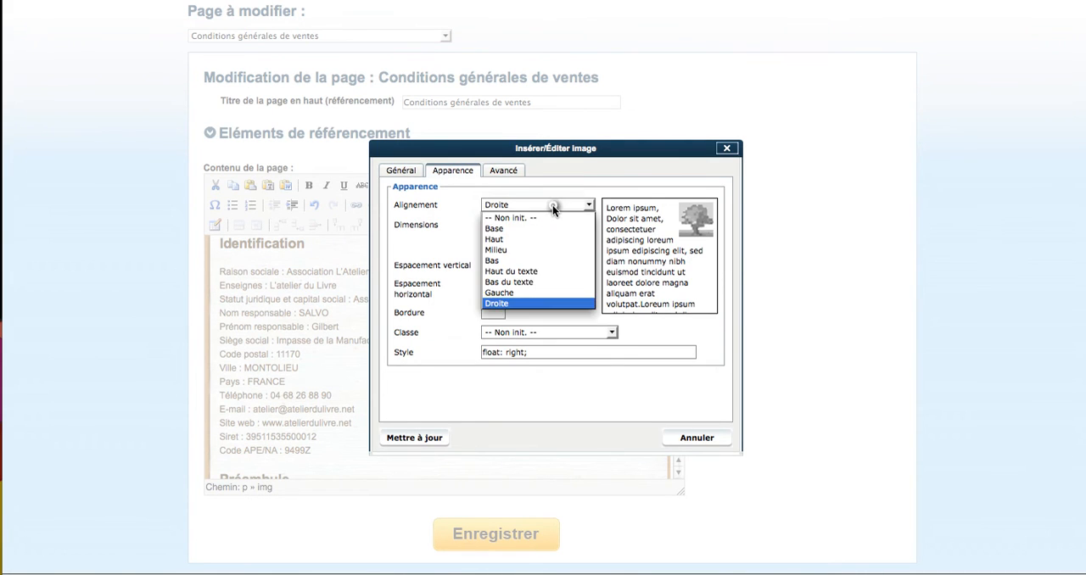
{"action": "left_click", "coordinate": [528, 292]}
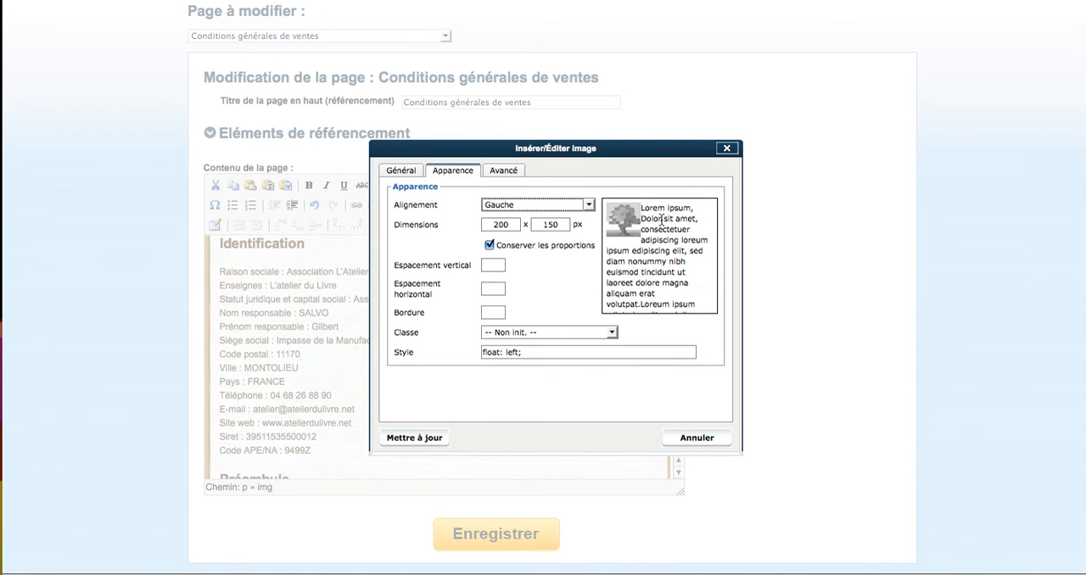
{"action": "left_click", "coordinate": [425, 440]}
{"action": "triple_click", "coordinate": [422, 435]}
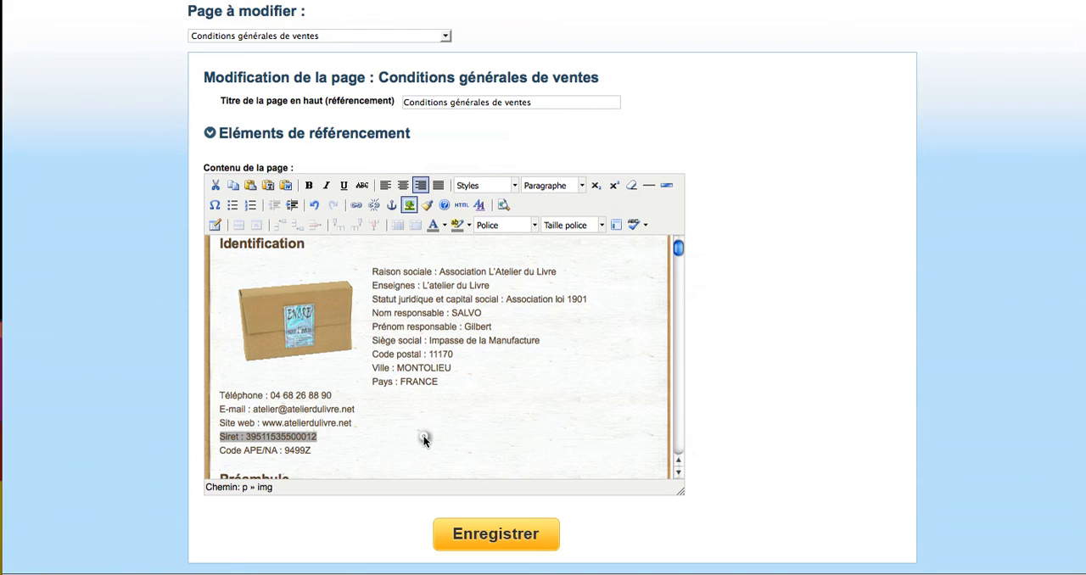
Edit the box image's source, browse the server's Image folder as Miniatures and preview pochette.jpg
{"action": "left_click", "coordinate": [340, 294]}
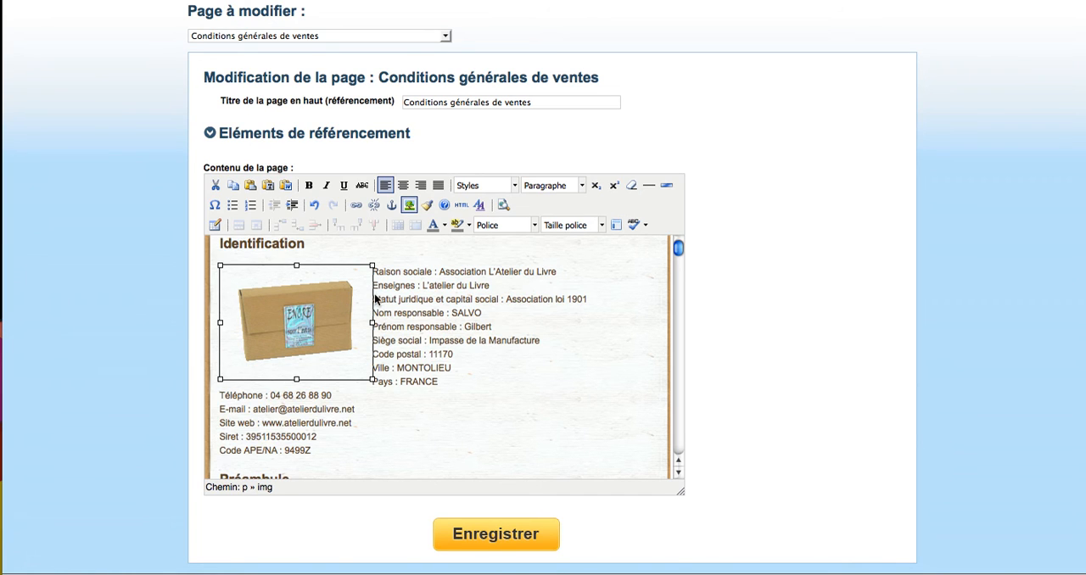
{"action": "left_click", "coordinate": [410, 206]}
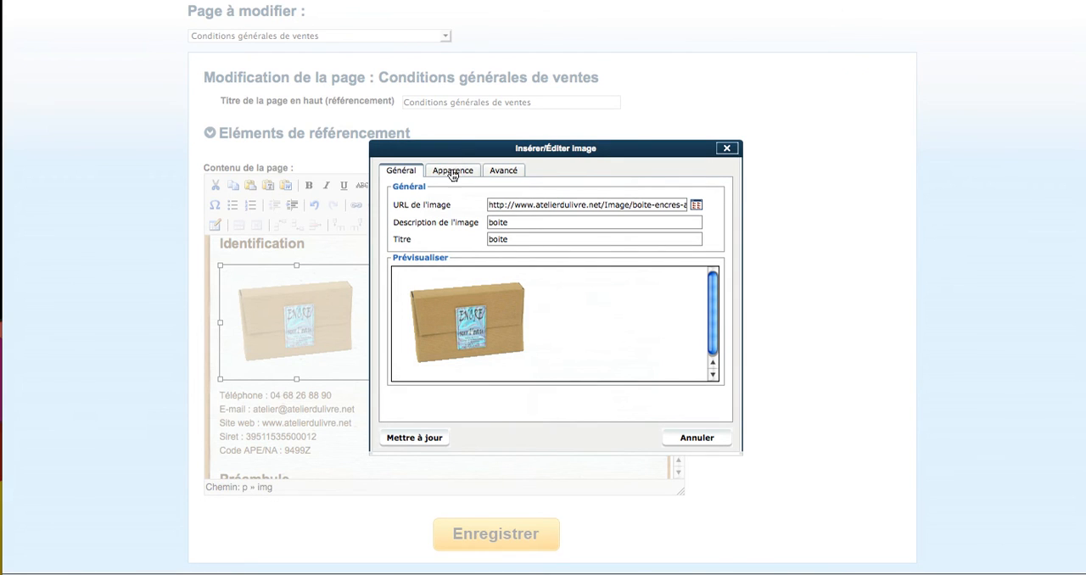
{"action": "left_click", "coordinate": [696, 206]}
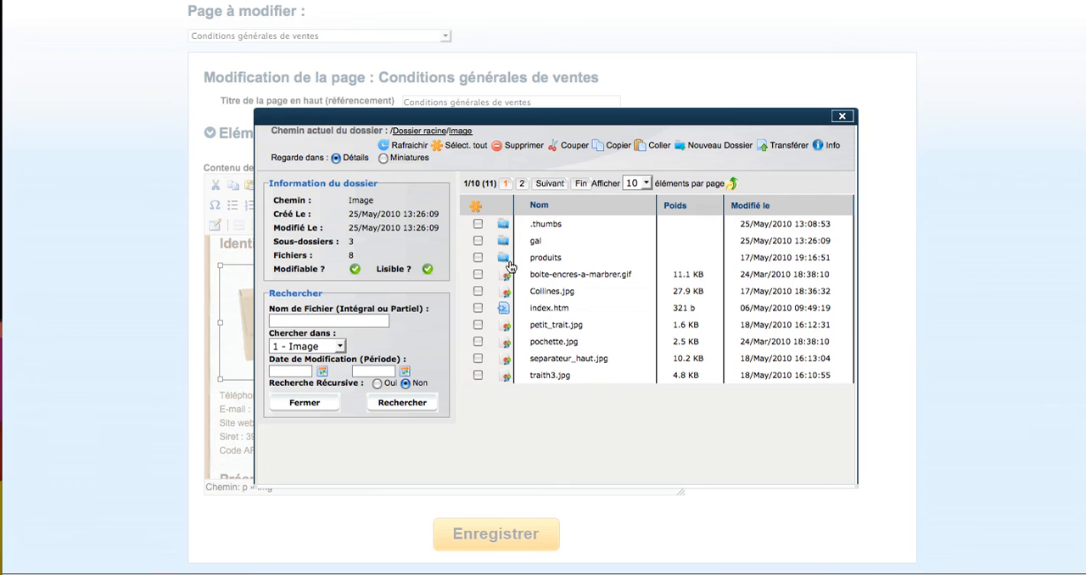
{"action": "left_click", "coordinate": [383, 157]}
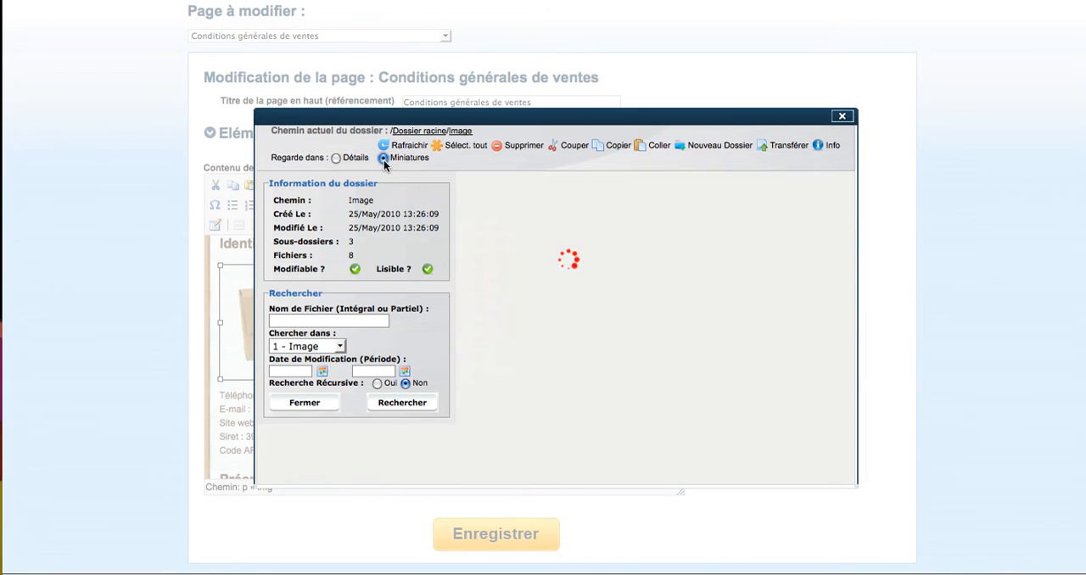
{"action": "scroll", "coordinate": [633, 336], "scroll_direction": "down", "scroll_amount": 3}
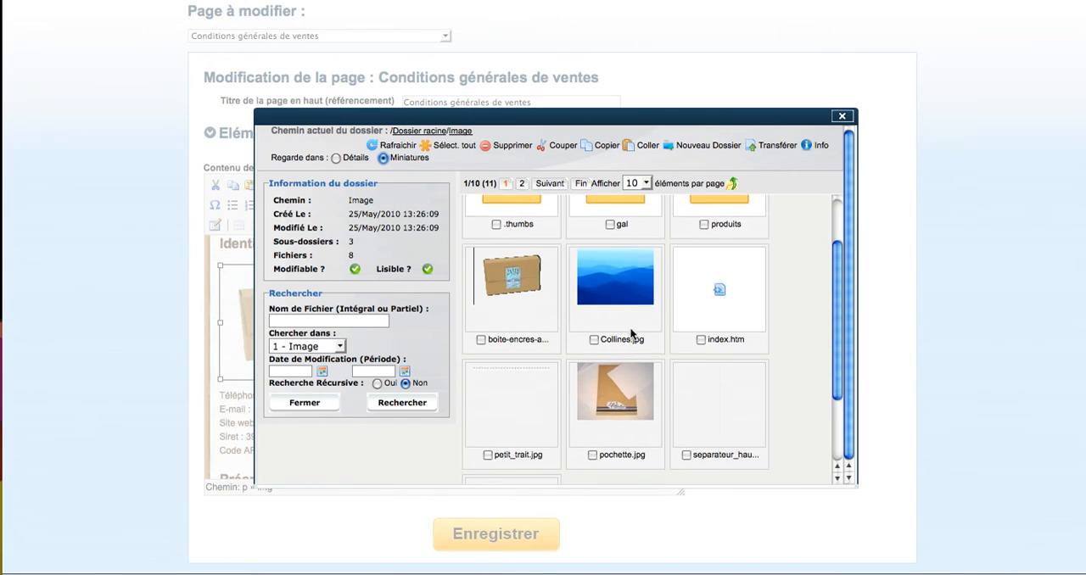
{"action": "left_click", "coordinate": [627, 375]}
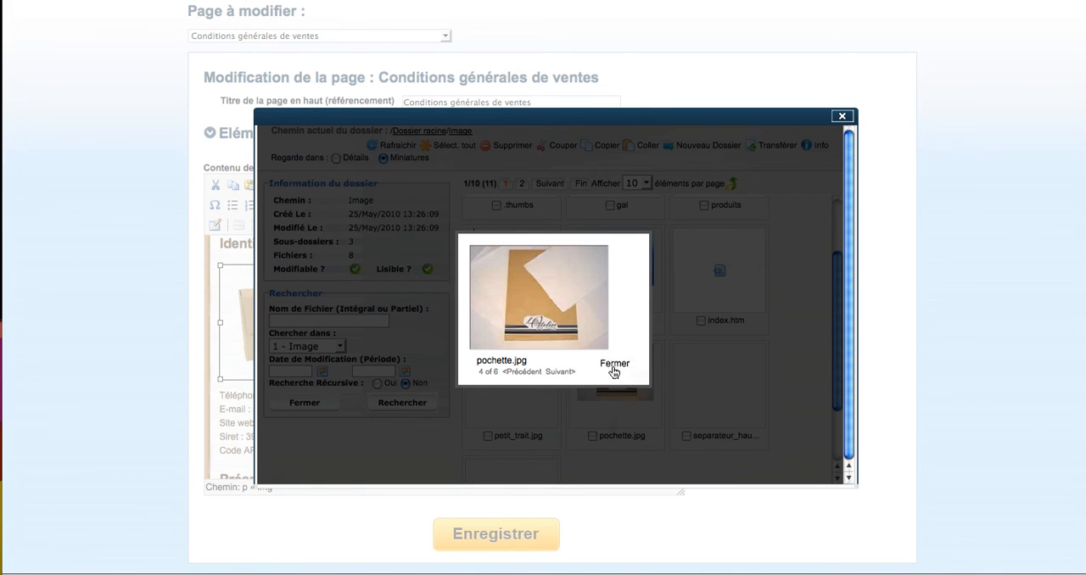
{"action": "left_click", "coordinate": [615, 363]}
Choose pochette.jpg as the new image source and update the image in the page
{"action": "left_click", "coordinate": [592, 436]}
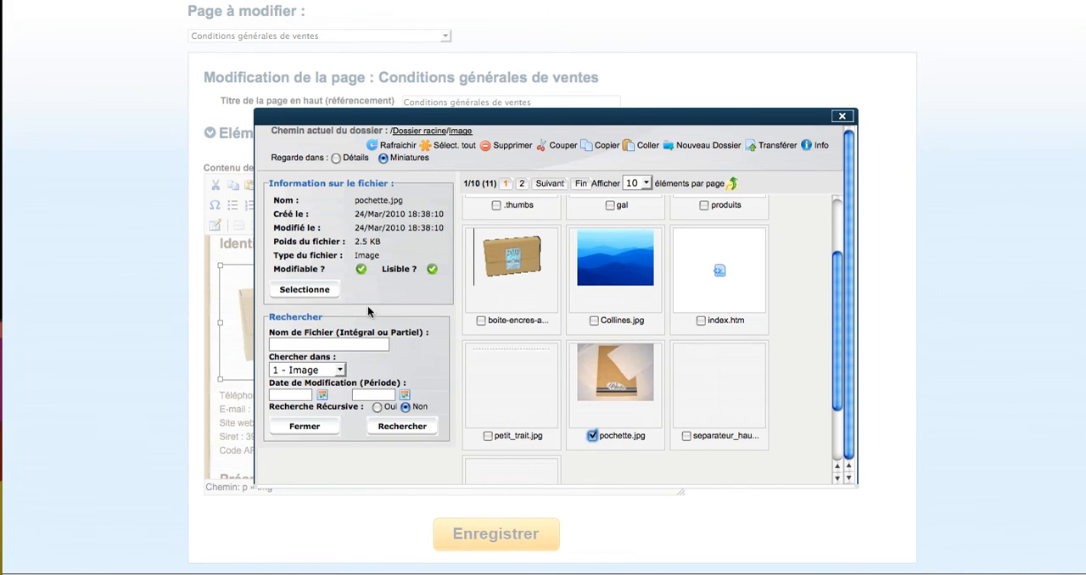
{"action": "left_click", "coordinate": [320, 292]}
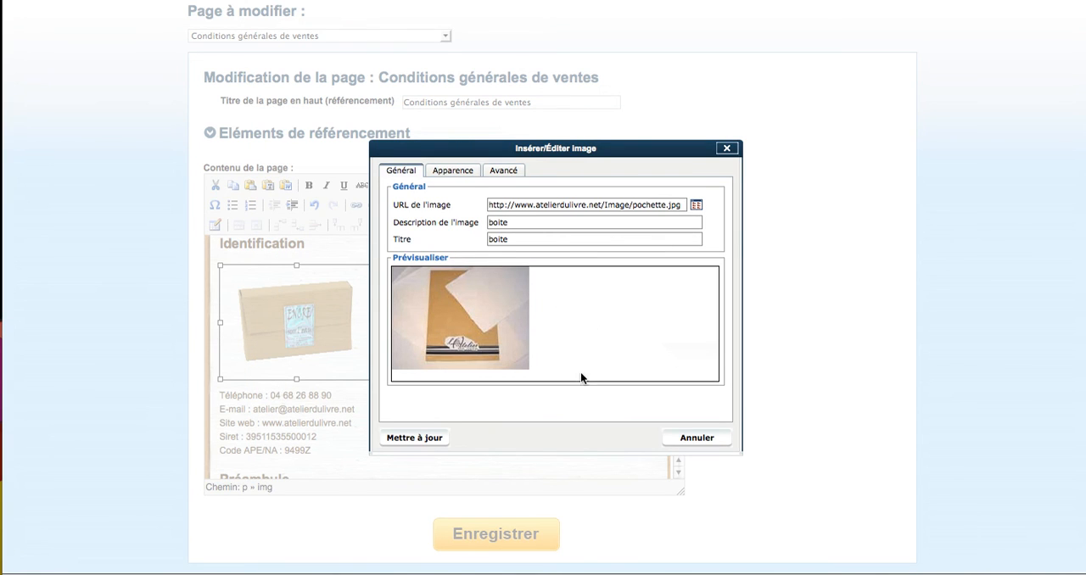
{"action": "left_click", "coordinate": [431, 437]}
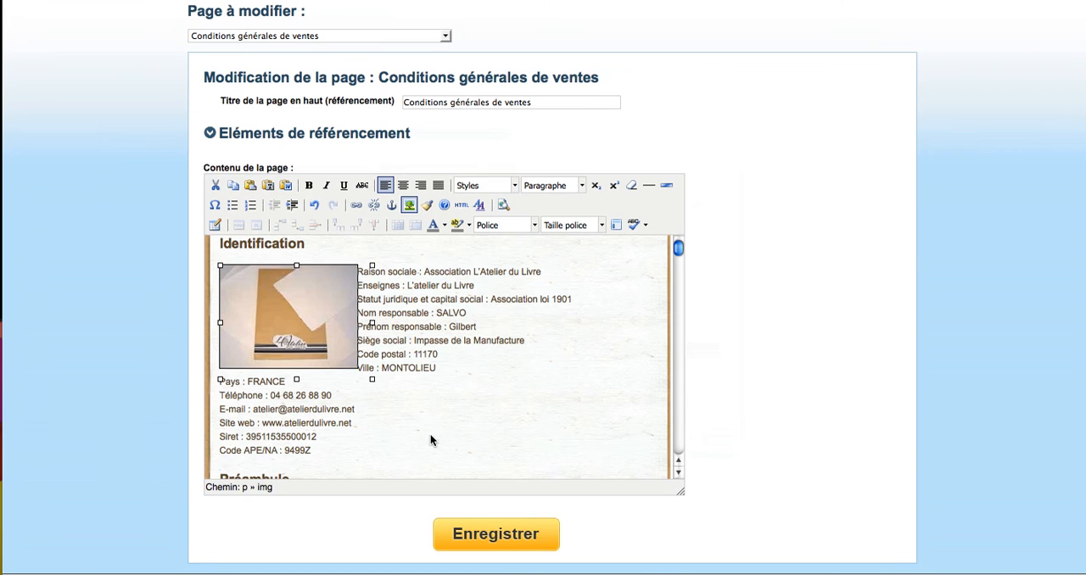
{"action": "left_click", "coordinate": [488, 422]}
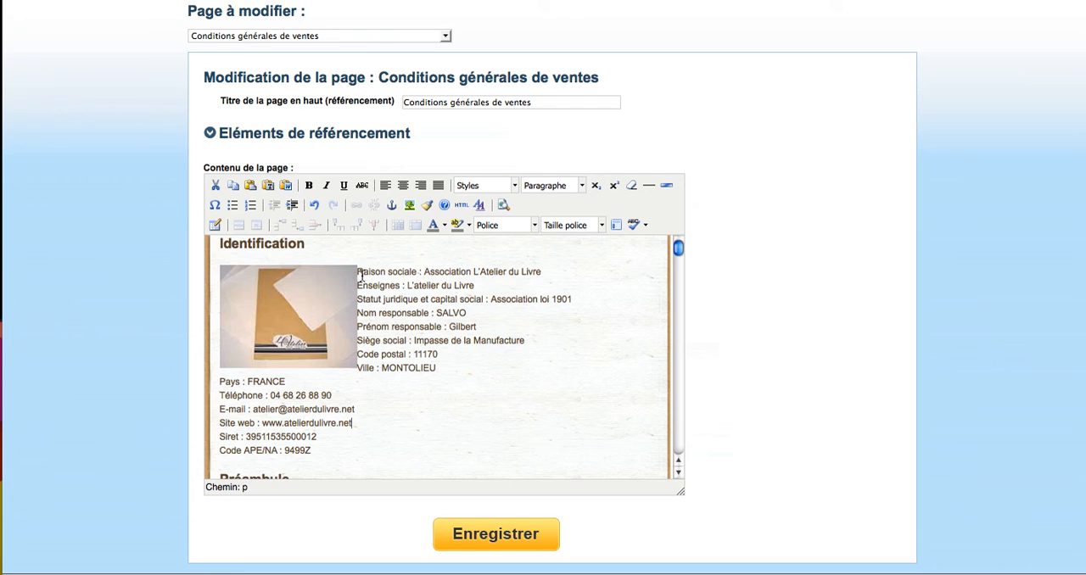
Set the pochette image's vertical and horizontal spacing to 10 in its appearance settings
{"action": "left_click", "coordinate": [321, 326]}
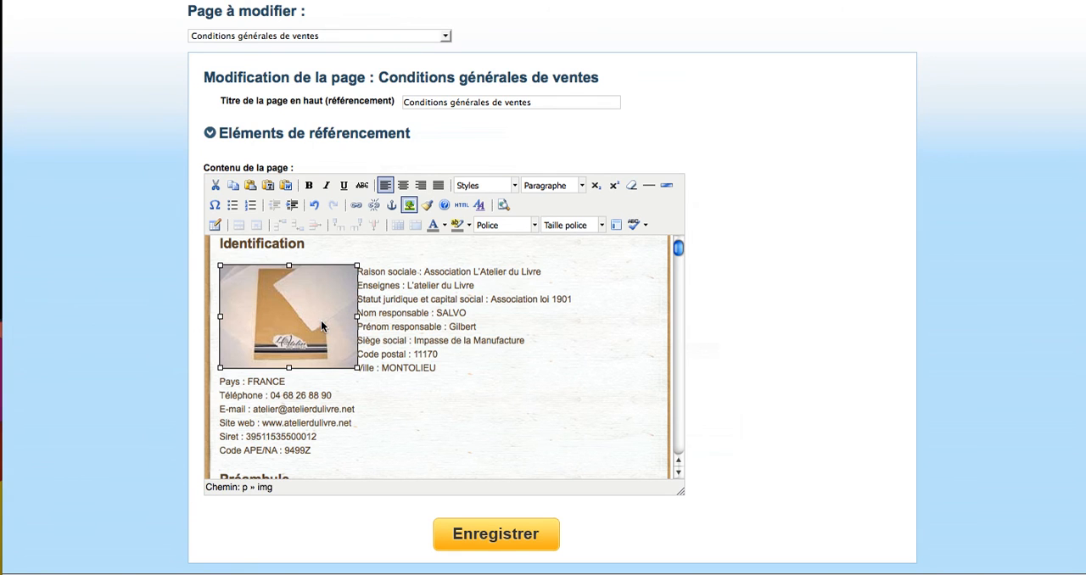
{"action": "left_click", "coordinate": [411, 206]}
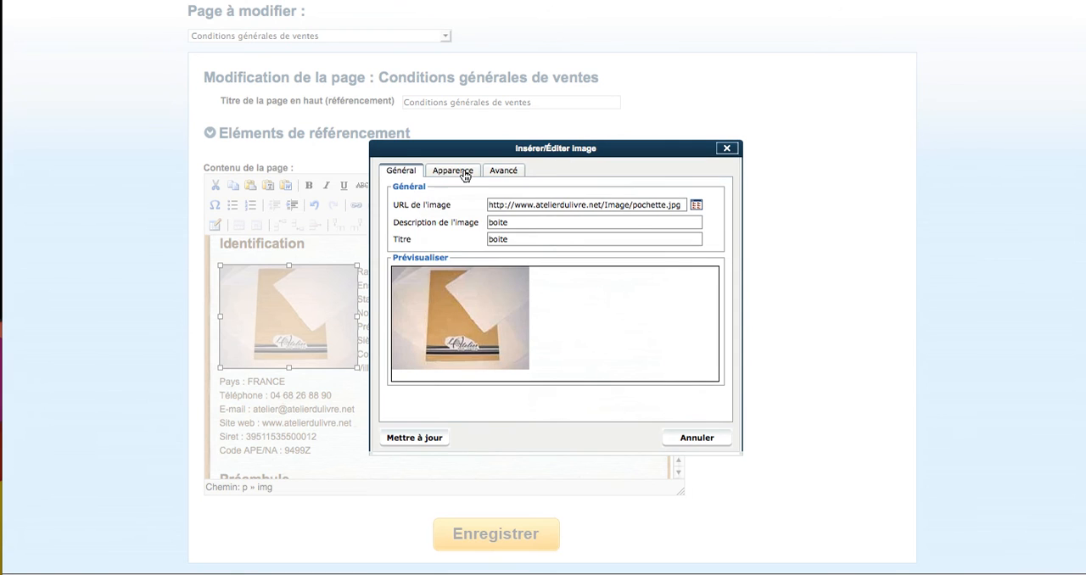
{"action": "left_click", "coordinate": [463, 173]}
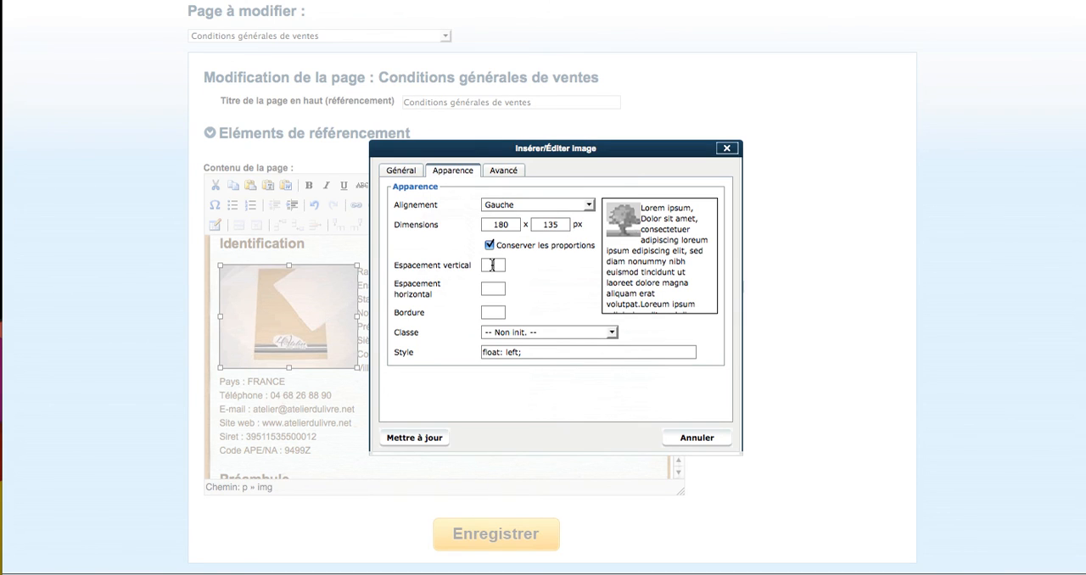
{"action": "type", "text": "10"}
{"action": "left_click", "coordinate": [496, 290]}
{"action": "type", "text": "10"}
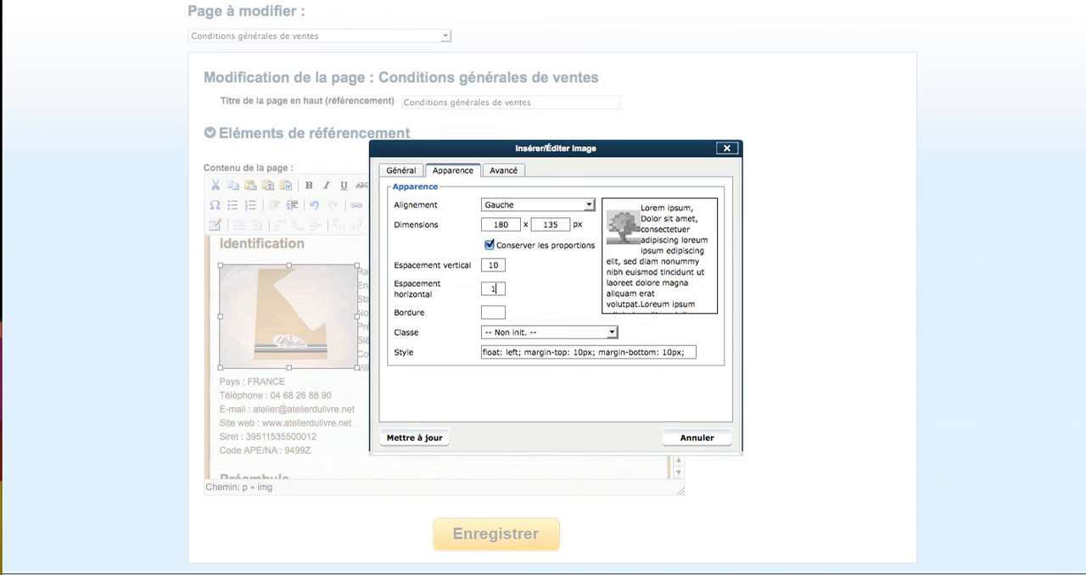
Set the pochette image's border to 2 and apply the appearance changes to the page
{"action": "left_click", "coordinate": [507, 312]}
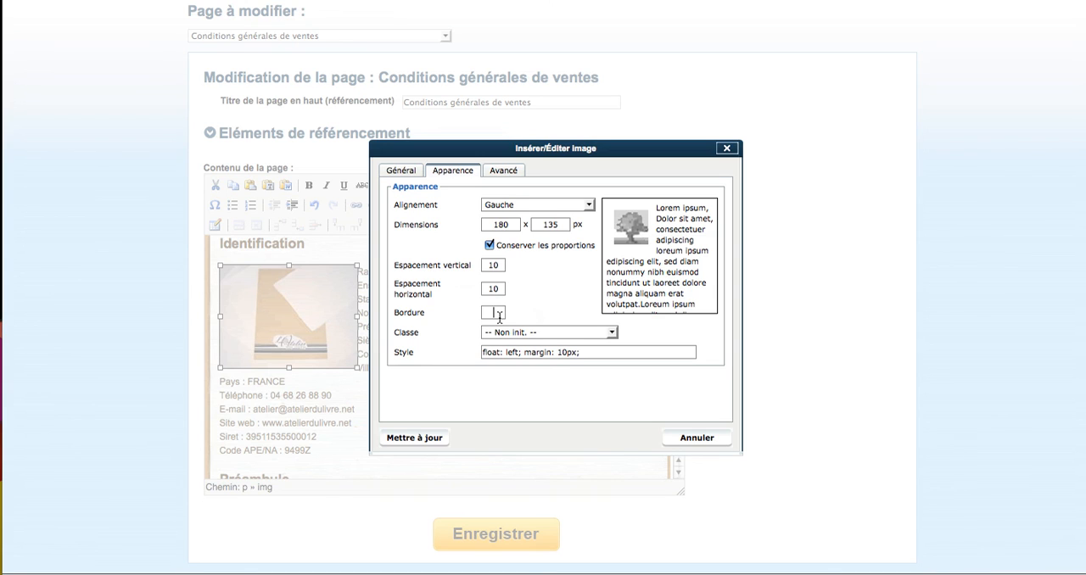
{"action": "type", "text": "2"}
{"action": "left_click", "coordinate": [424, 438]}
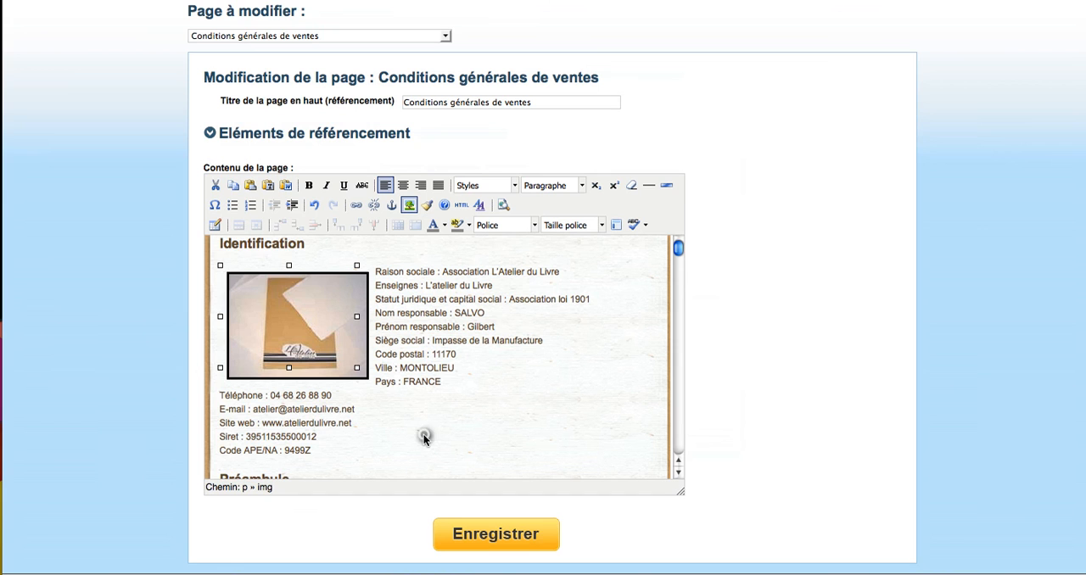
{"action": "left_click", "coordinate": [524, 420]}
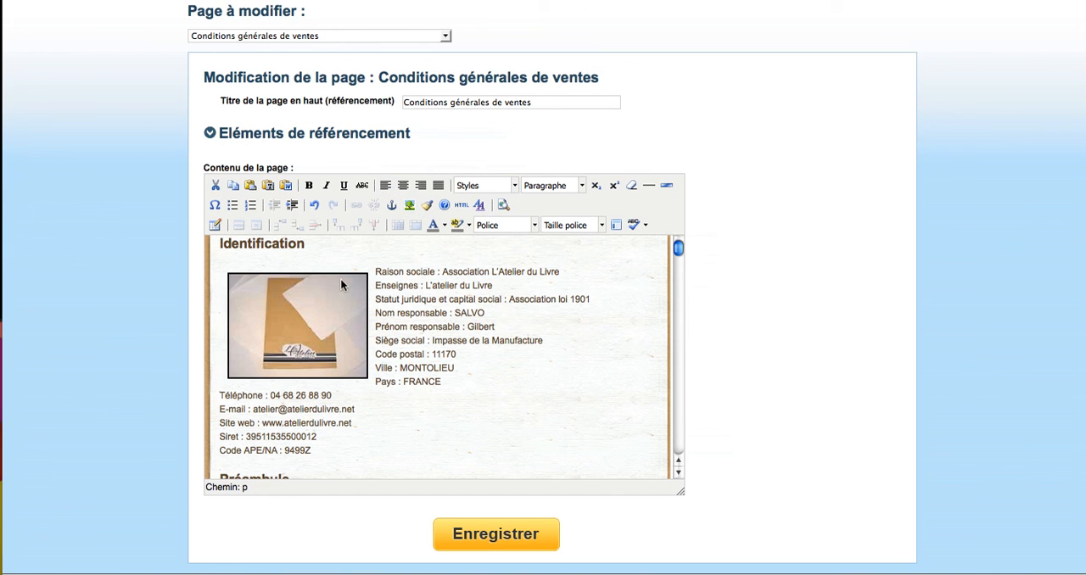
{"action": "left_click", "coordinate": [376, 273]}
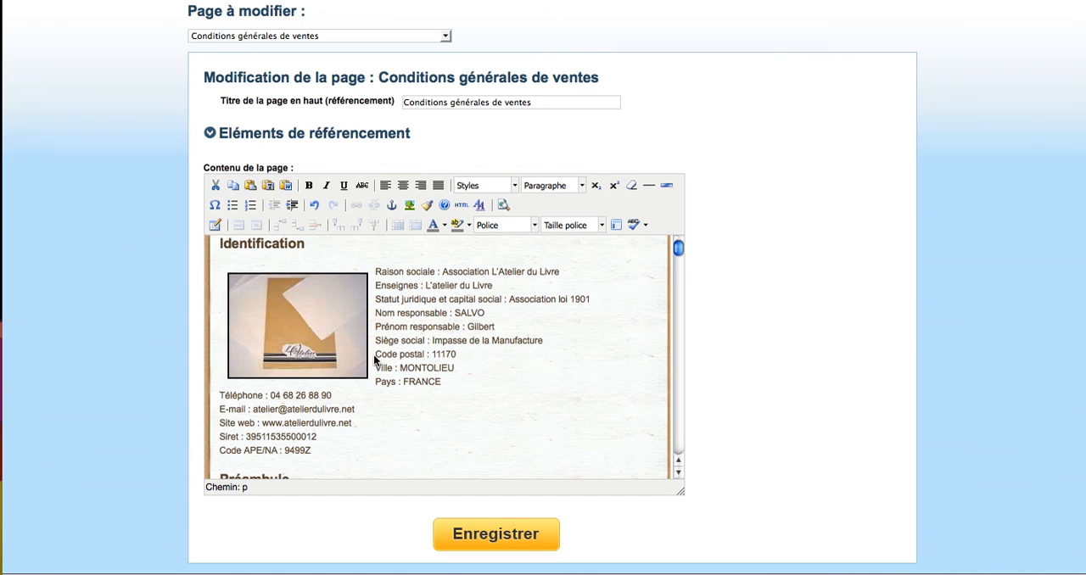